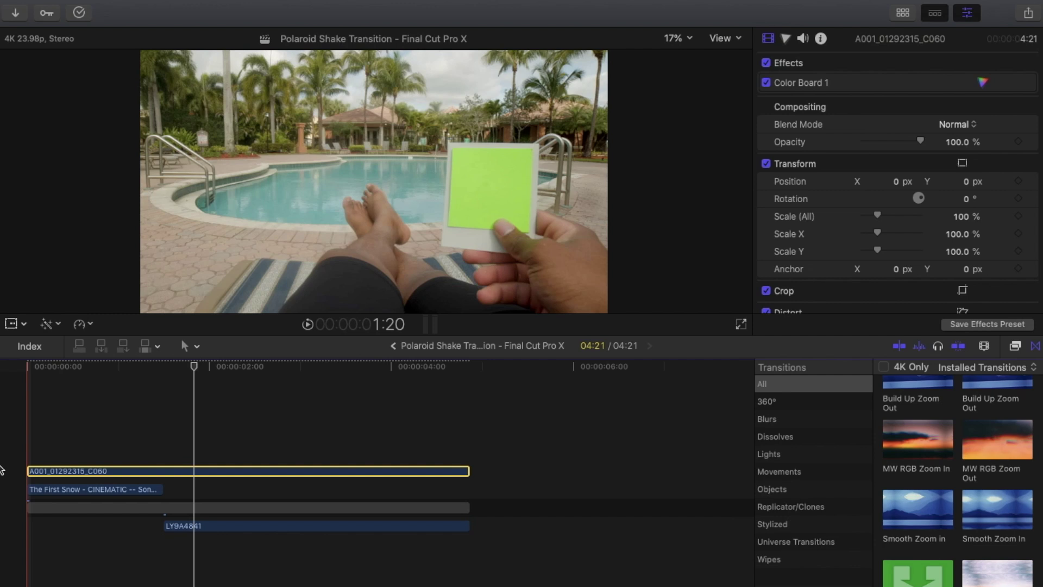
Apply the Keyer effect to the green-screen clip A001_01292315_C060 on the timeline
{"action": "key", "text": "space"}
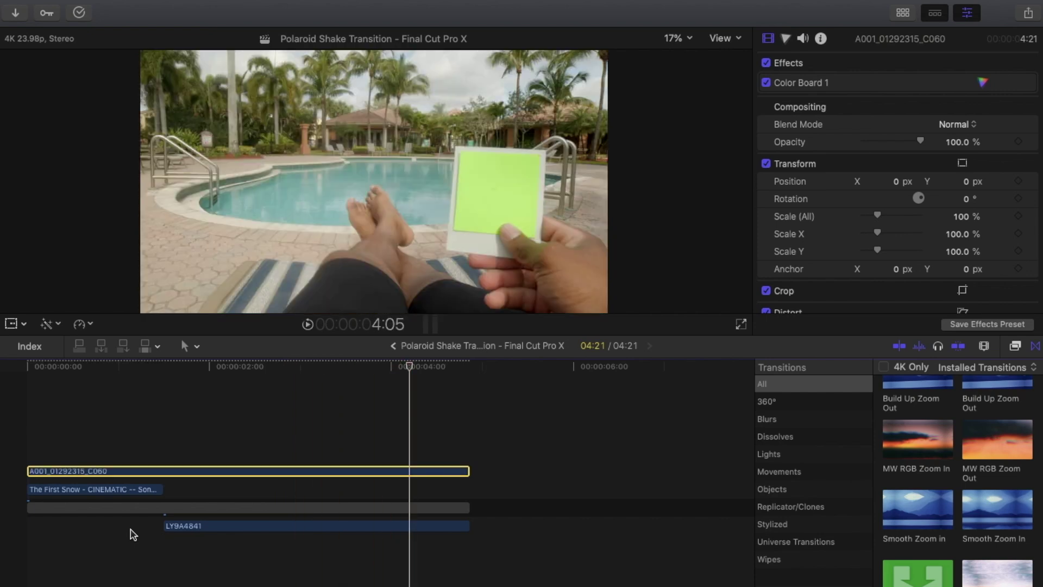
{"action": "left_click", "coordinate": [2, 554]}
{"action": "left_click", "coordinate": [213, 472]}
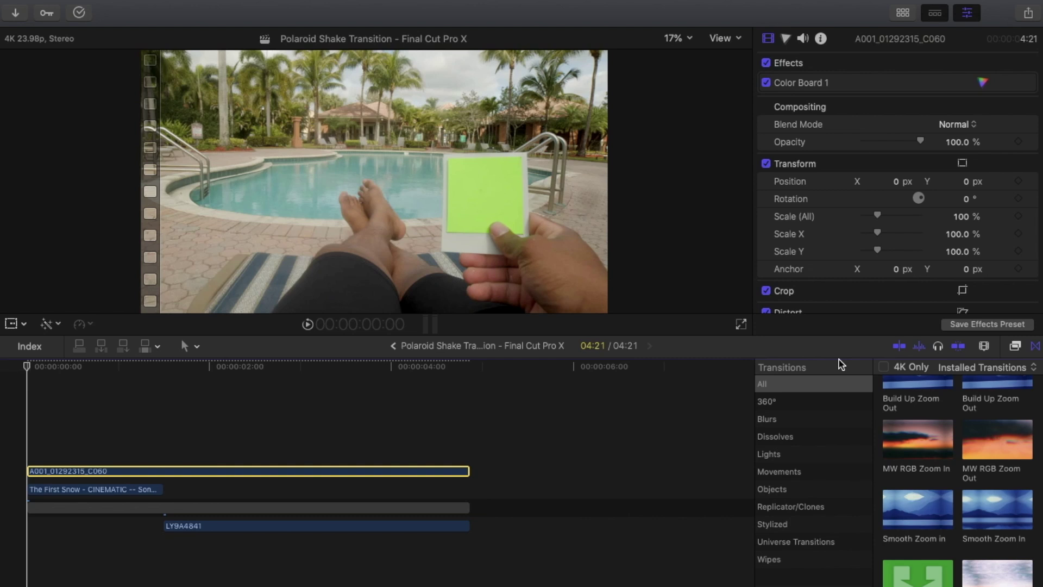
{"action": "left_click", "coordinate": [1014, 348]}
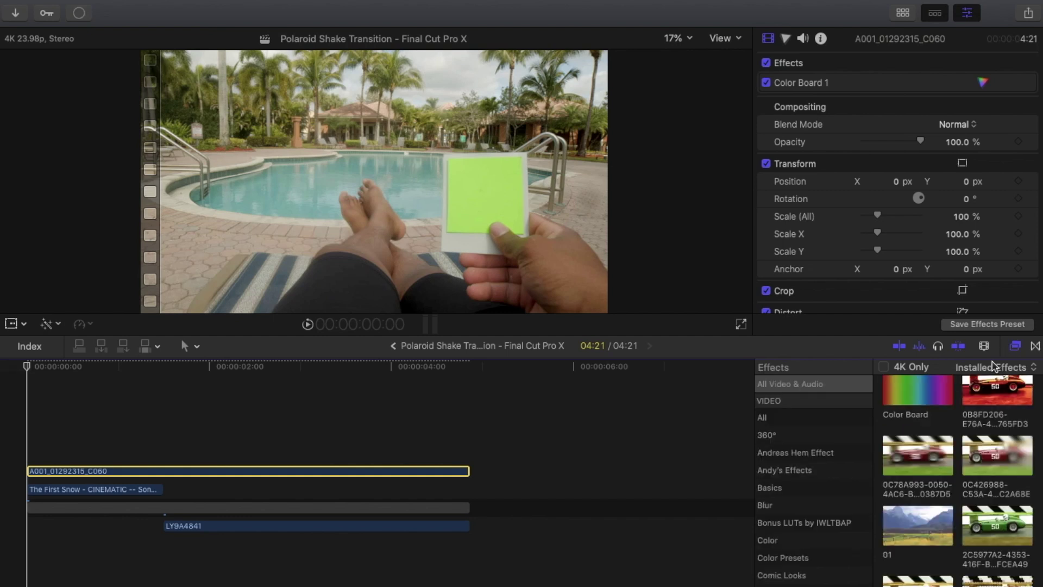
{"action": "left_click", "coordinate": [825, 423]}
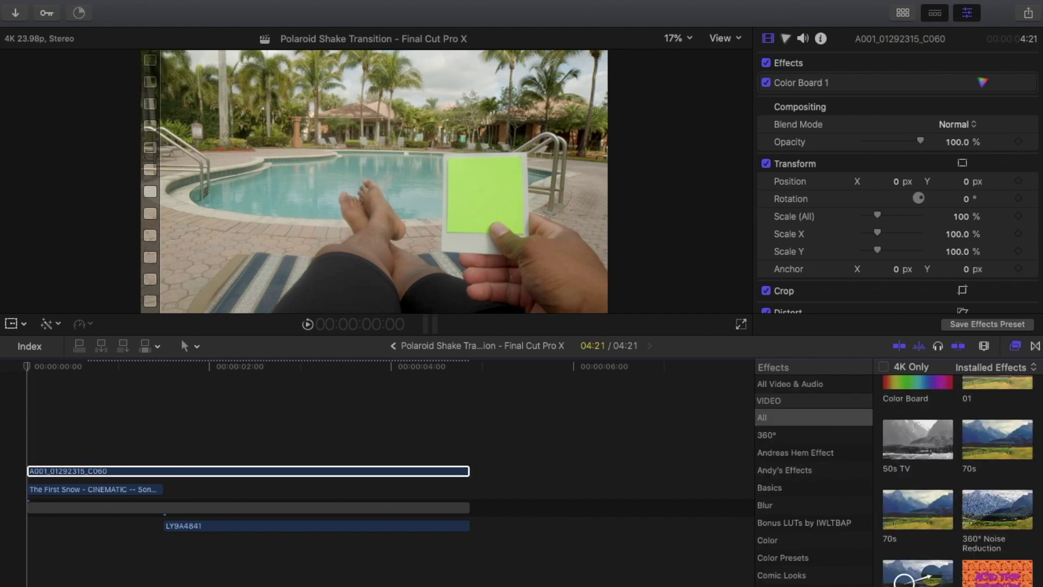
{"action": "scroll", "coordinate": [899, 448], "scroll_direction": "down", "scroll_amount": 10}
{"action": "left_click_drag", "start_coordinate": [911, 425], "coordinate": [190, 467]}
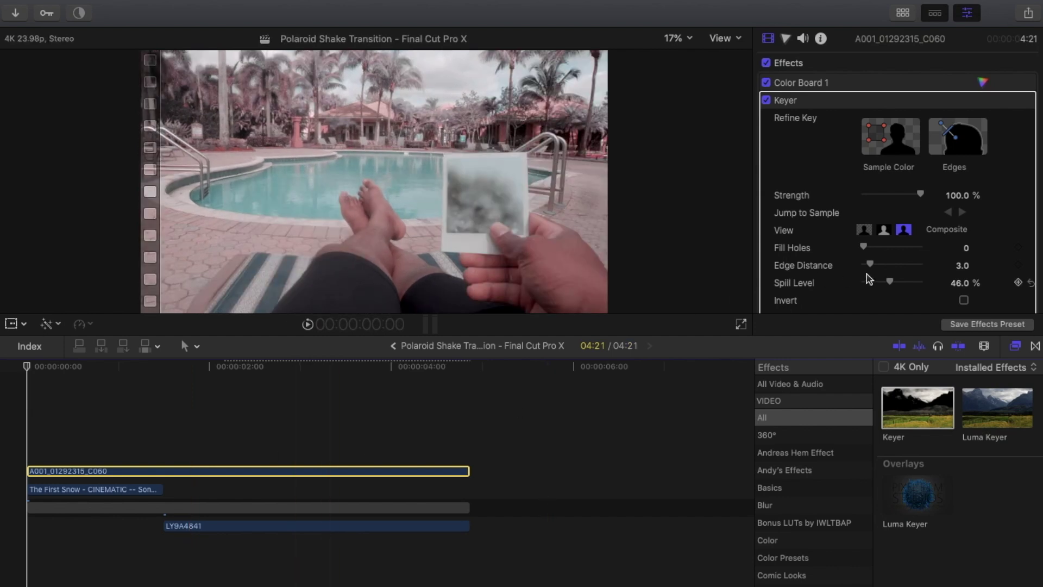
Set the Keyer's Spill Level to 0 % and its Fill Holes to 10
{"action": "left_click_drag", "start_coordinate": [890, 282], "coordinate": [850, 284]}
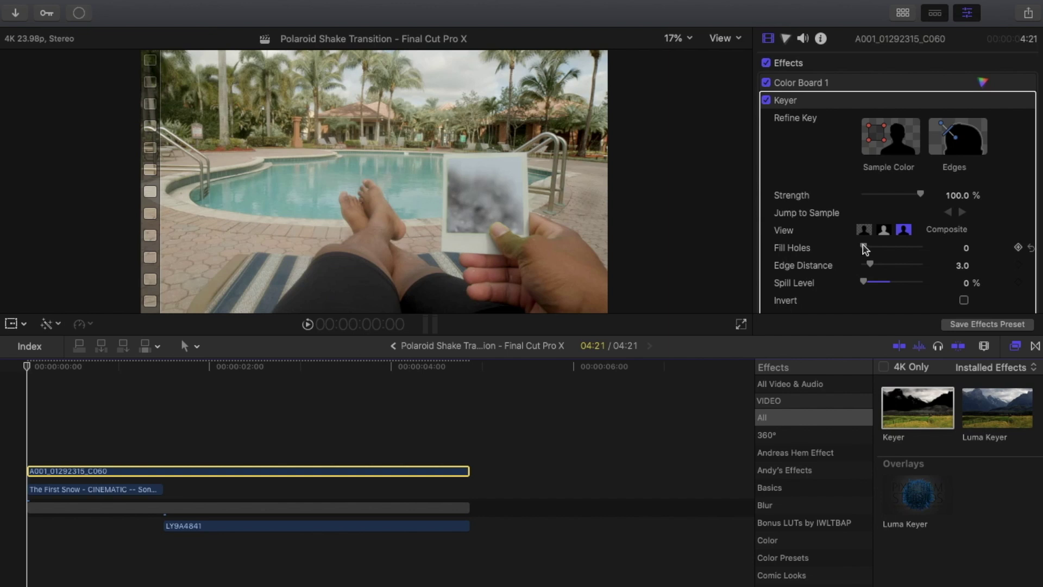
{"action": "left_click_drag", "start_coordinate": [865, 249], "coordinate": [942, 246]}
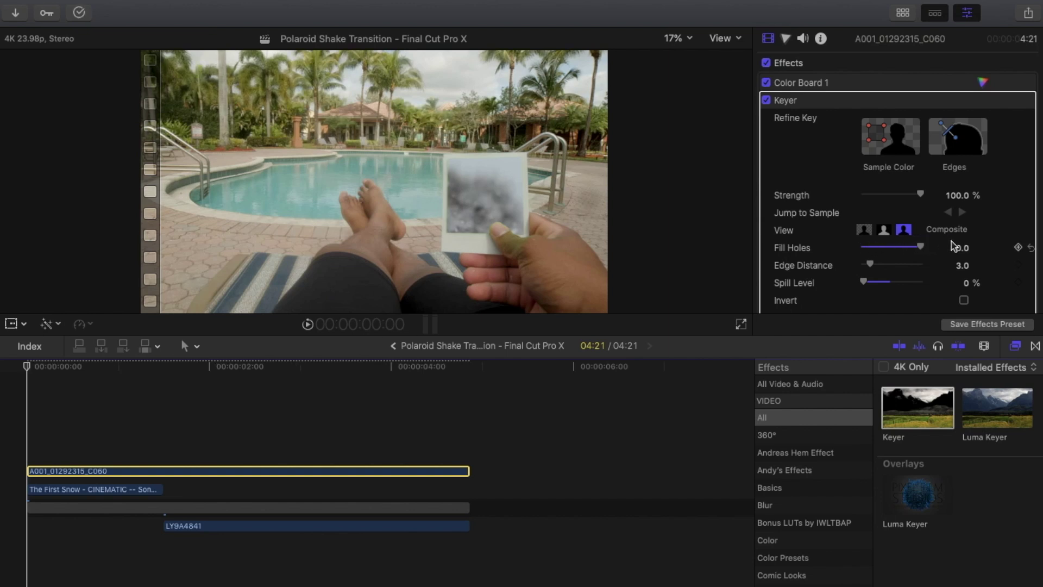
Set the Keyer's Luma Rolloff to 100 % in Color Selection and raise Erode in Matte Tools
{"action": "scroll", "coordinate": [952, 246], "scroll_direction": "down", "scroll_amount": 3}
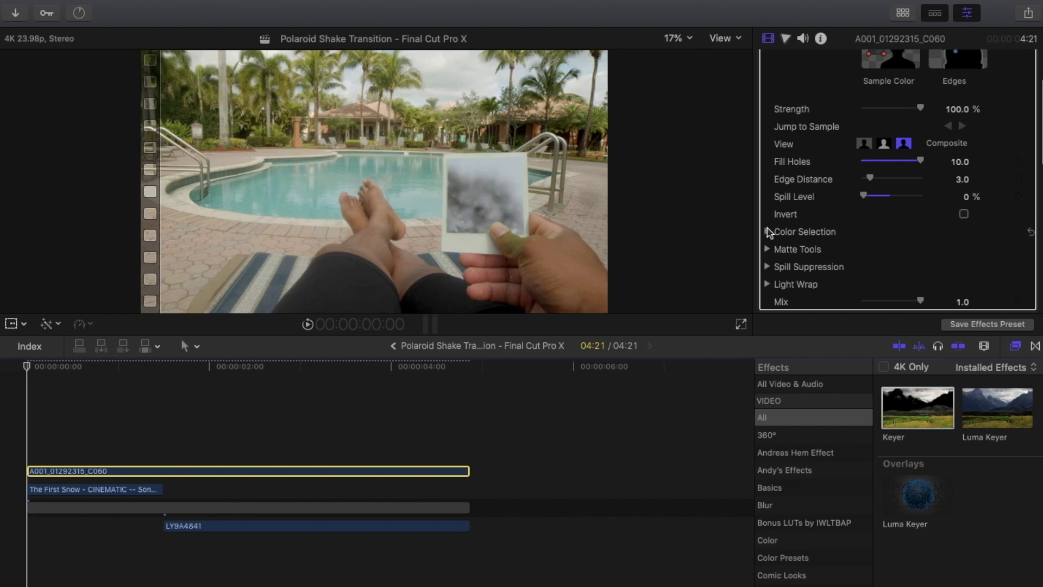
{"action": "left_click", "coordinate": [767, 232]}
{"action": "scroll", "coordinate": [810, 228], "scroll_direction": "down", "scroll_amount": 5}
{"action": "scroll", "coordinate": [811, 227], "scroll_direction": "down", "scroll_amount": 2}
{"action": "left_click_drag", "start_coordinate": [871, 254], "coordinate": [934, 254]}
{"action": "scroll", "coordinate": [778, 215], "scroll_direction": "down", "scroll_amount": 3}
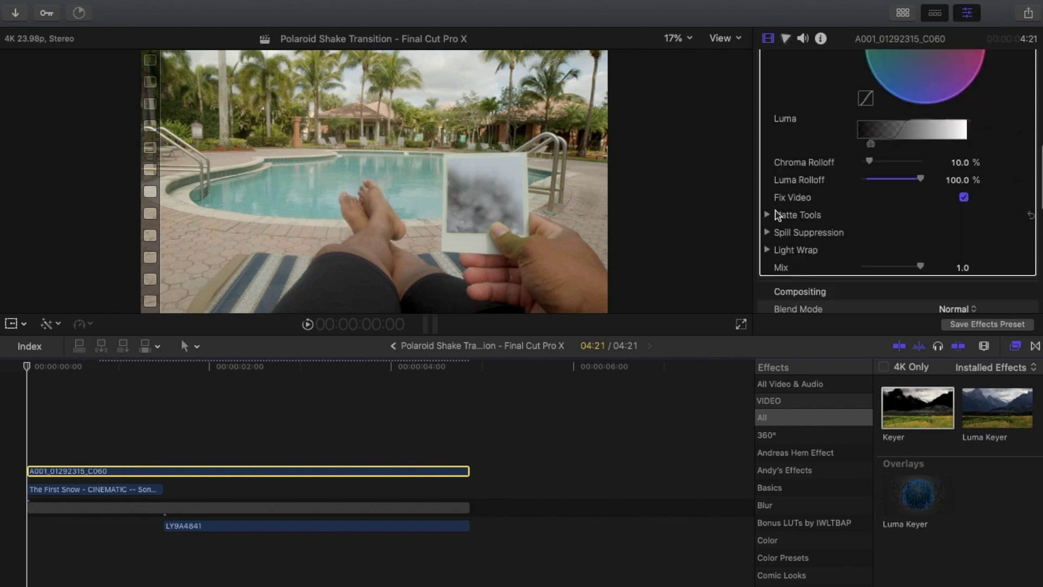
{"action": "left_click", "coordinate": [767, 215]}
{"action": "scroll", "coordinate": [810, 220], "scroll_direction": "down", "scroll_amount": 3}
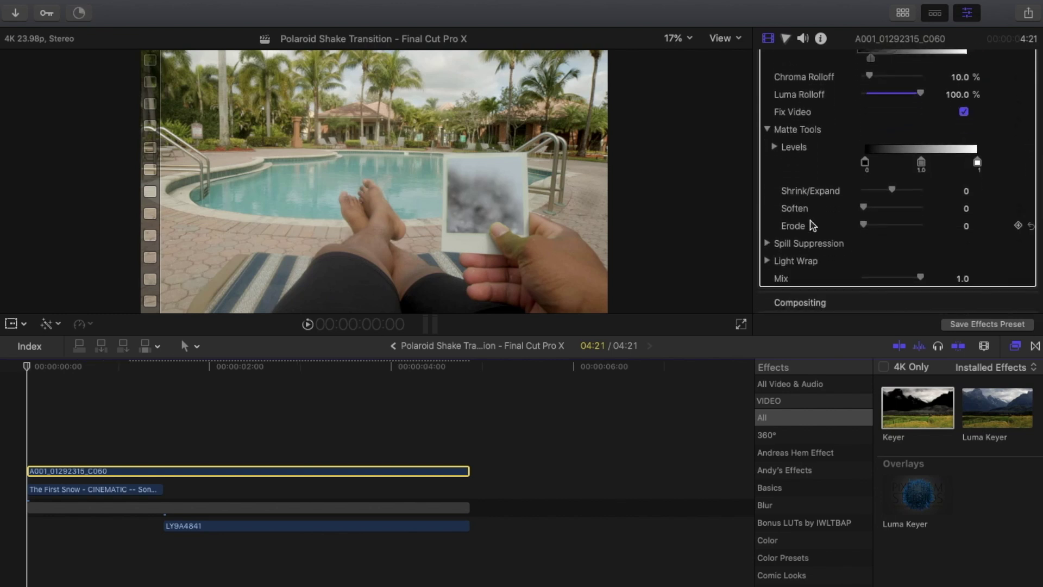
{"action": "left_click_drag", "start_coordinate": [863, 227], "coordinate": [899, 232]}
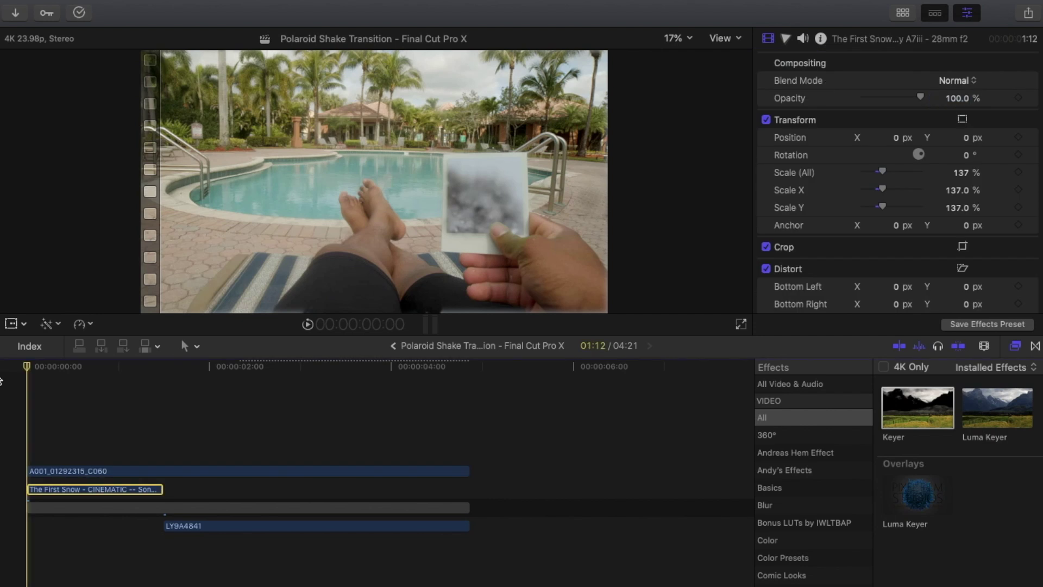
Reset the scale of The First Snow clip and reduce it to 32 %
{"action": "key", "text": "space"}
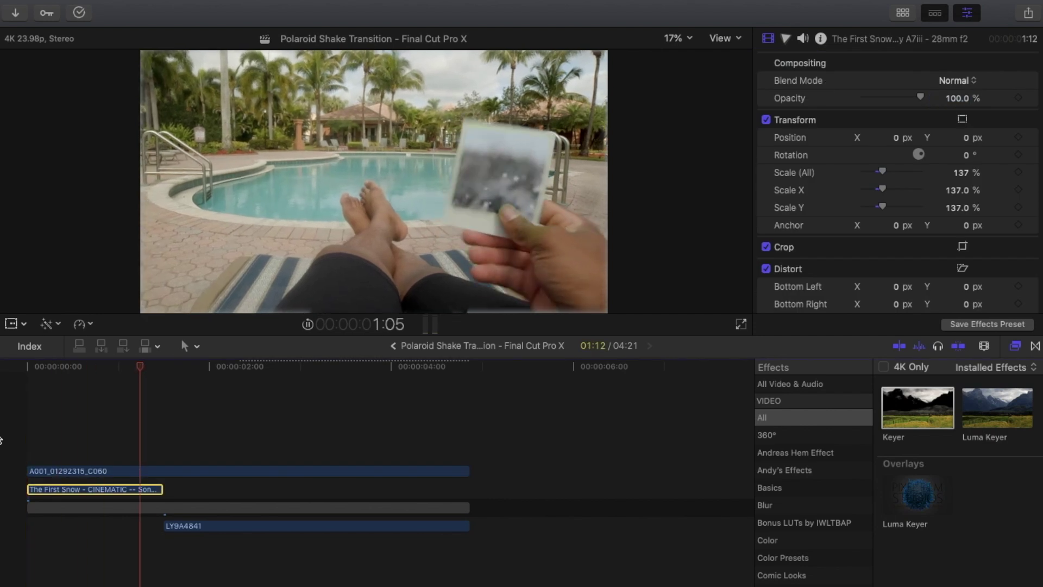
{"action": "left_click", "coordinate": [9, 444]}
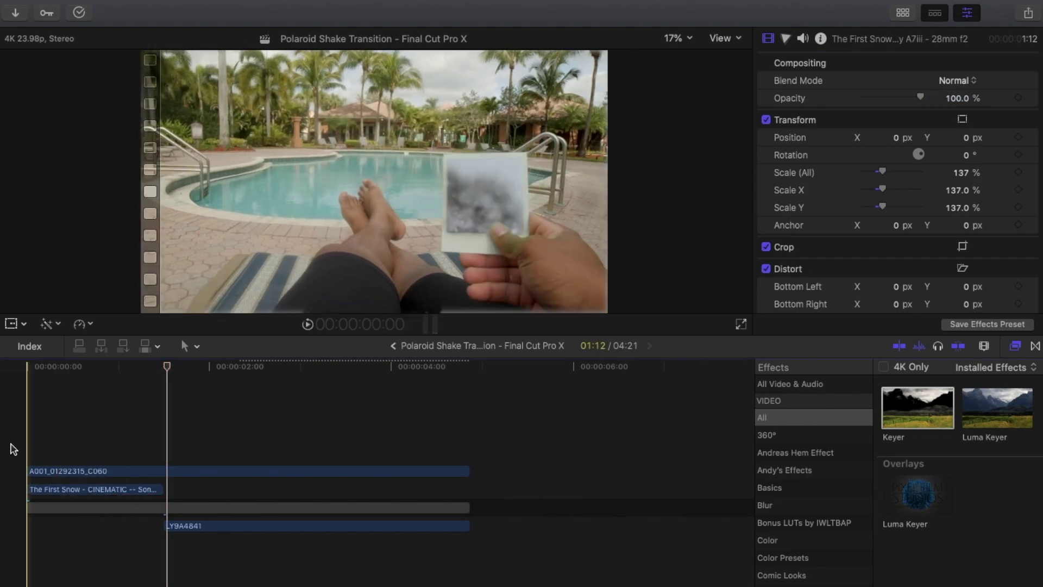
{"action": "left_click", "coordinate": [35, 489]}
{"action": "scroll", "coordinate": [820, 163], "scroll_direction": "down", "scroll_amount": 5}
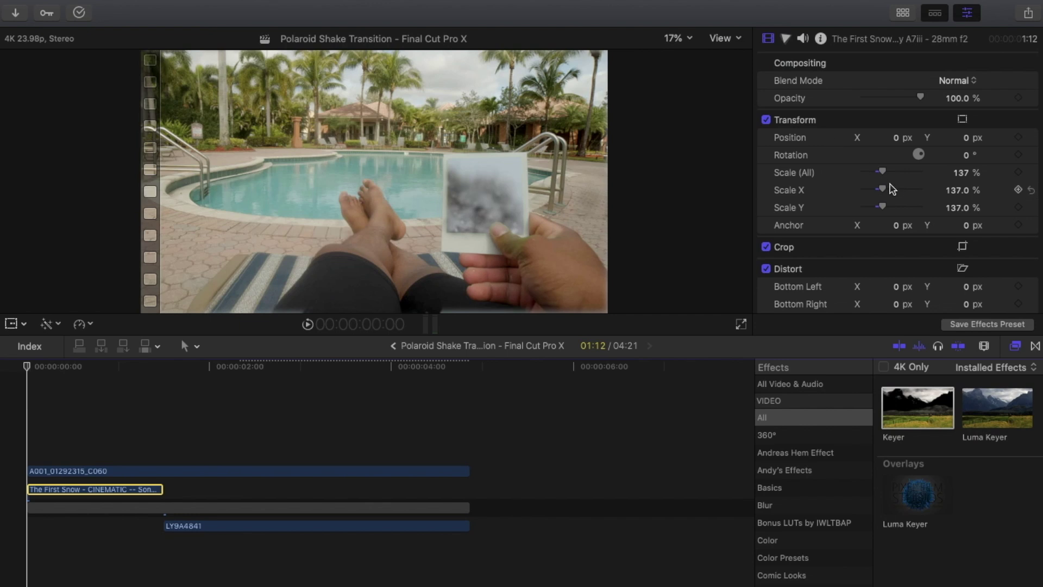
{"action": "left_click", "coordinate": [1031, 173]}
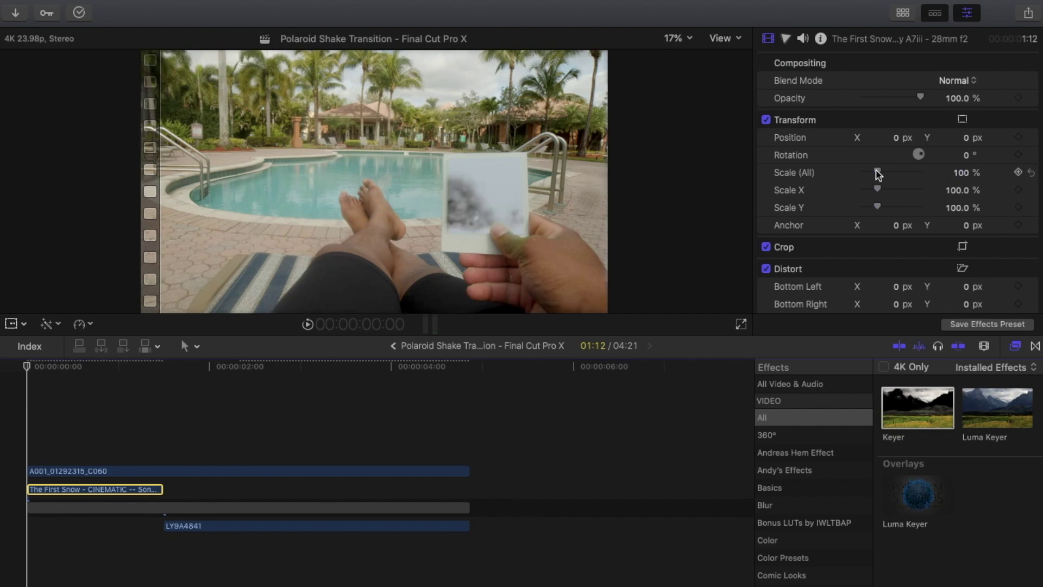
{"action": "left_click_drag", "start_coordinate": [878, 173], "coordinate": [868, 173]}
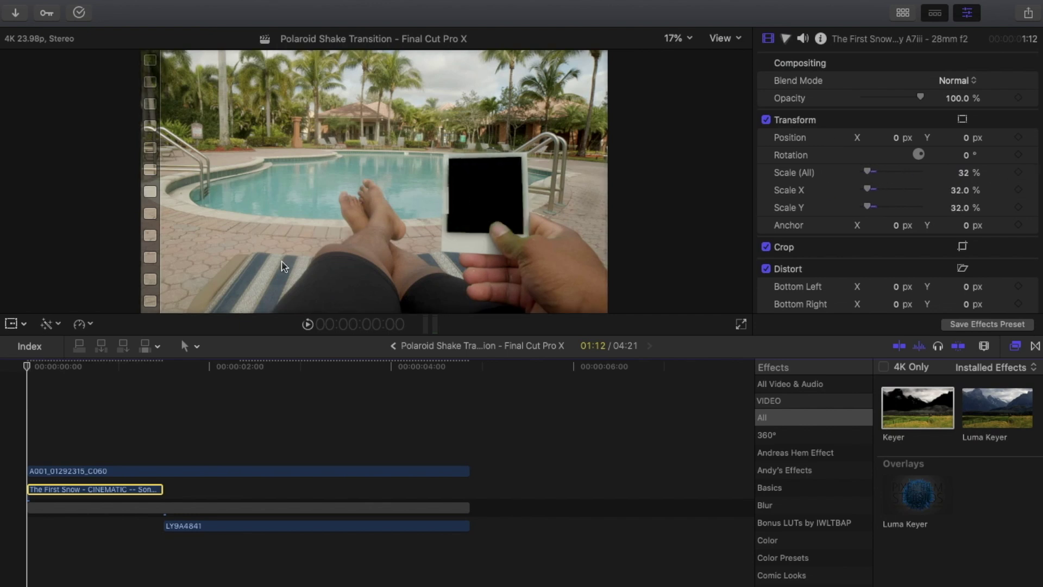
Use on-screen Transform to fit The First Snow clip over the Polaroid at about 45 % scale and add a keyframe at the start
{"action": "left_click", "coordinate": [16, 324]}
{"action": "left_click", "coordinate": [55, 343]}
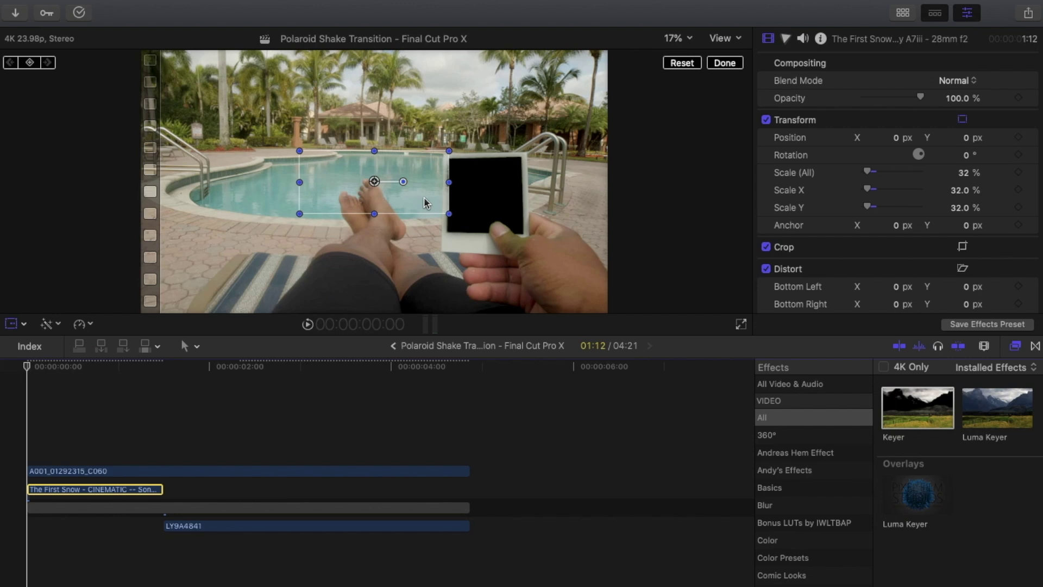
{"action": "left_click_drag", "start_coordinate": [411, 197], "coordinate": [567, 231]}
{"action": "left_click_drag", "start_coordinate": [491, 197], "coordinate": [525, 210]}
{"action": "left_click_drag", "start_coordinate": [591, 157], "coordinate": [598, 152]}
{"action": "left_click_drag", "start_coordinate": [525, 197], "coordinate": [502, 200]}
{"action": "left_click", "coordinate": [29, 63]}
Shift The First Snow clip slightly up and left and enlarge it to about 48 % to match the Polaroid
{"action": "left_click", "coordinate": [31, 429]}
{"action": "left_click", "coordinate": [36, 489]}
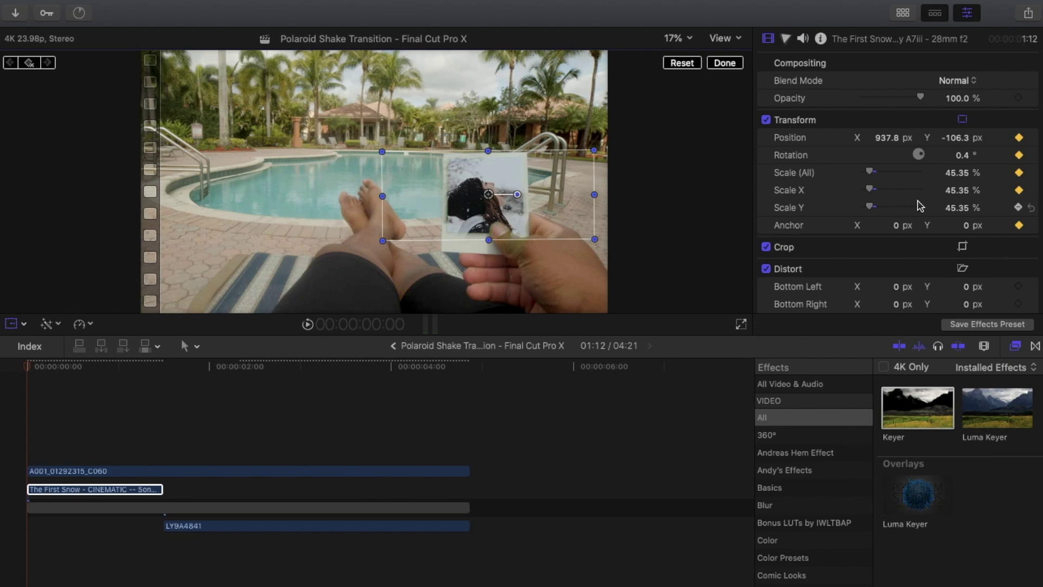
{"action": "left_click_drag", "start_coordinate": [535, 179], "coordinate": [530, 178]}
{"action": "left_click_drag", "start_coordinate": [589, 148], "coordinate": [596, 144]}
At about 1:01, move The First Snow clip up and right and enlarge it to about 52 % to follow the Polaroid
{"action": "key", "text": "space"}
{"action": "key", "text": "space"}
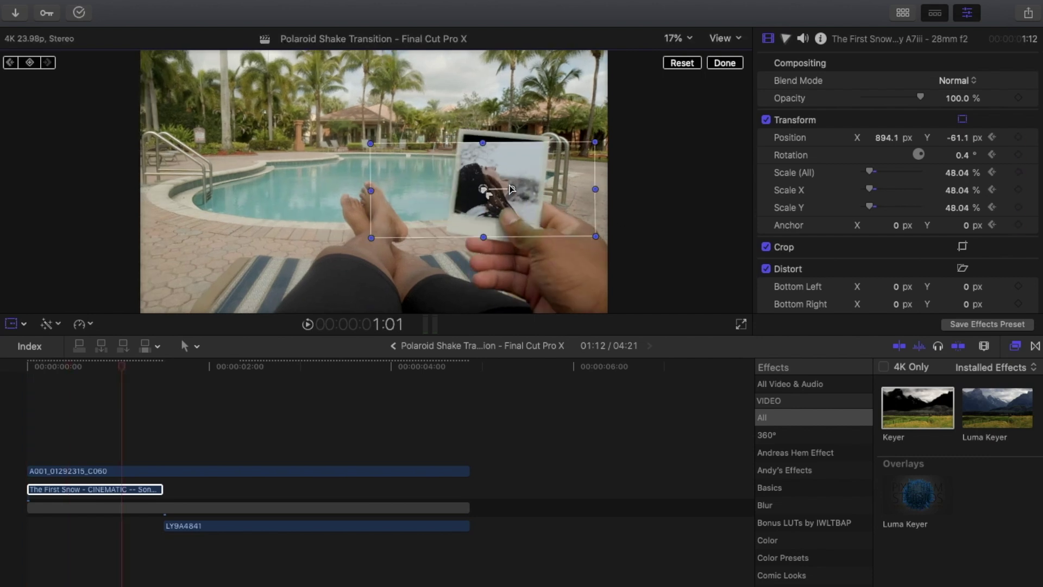
{"action": "left_click_drag", "start_coordinate": [536, 177], "coordinate": [535, 164]}
{"action": "left_click_drag", "start_coordinate": [593, 132], "coordinate": [603, 127]}
{"action": "left_click_drag", "start_coordinate": [540, 169], "coordinate": [555, 164]}
Near 1:11, enlarge The First Snow clip further and move it up slightly to keep covering the Polaroid, and check the keyframed motion
{"action": "key", "text": "space"}
{"action": "key", "text": "space"}
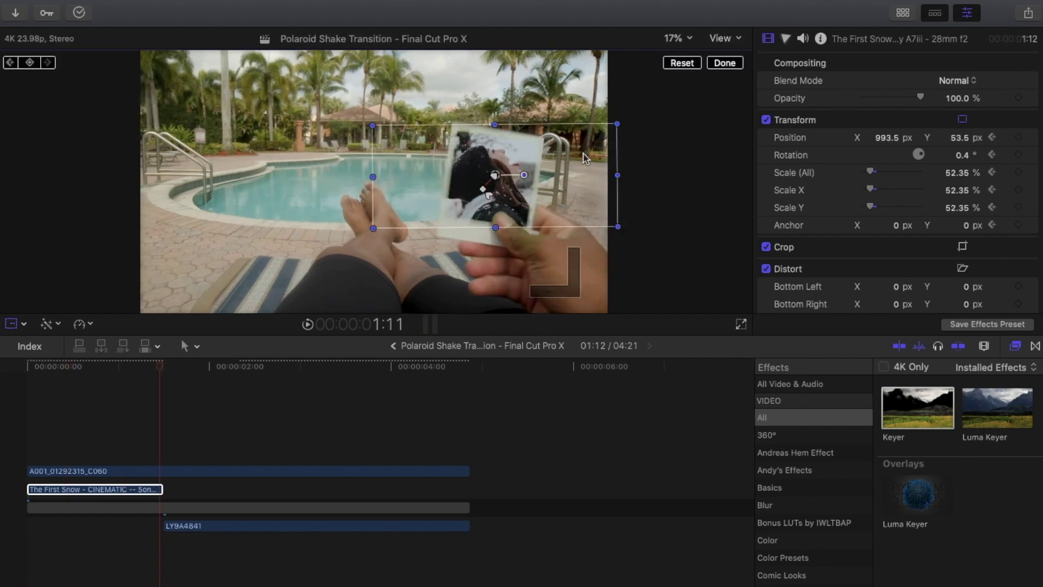
{"action": "key", "text": "Left"}
{"action": "key", "text": "Left"}
{"action": "left_click_drag", "start_coordinate": [368, 127], "coordinate": [334, 111]}
{"action": "left_click_drag", "start_coordinate": [495, 174], "coordinate": [494, 168]}
{"action": "key", "text": "Right"}
{"action": "key", "text": "Right"}
{"action": "key", "text": "j"}
{"action": "key", "text": "j"}
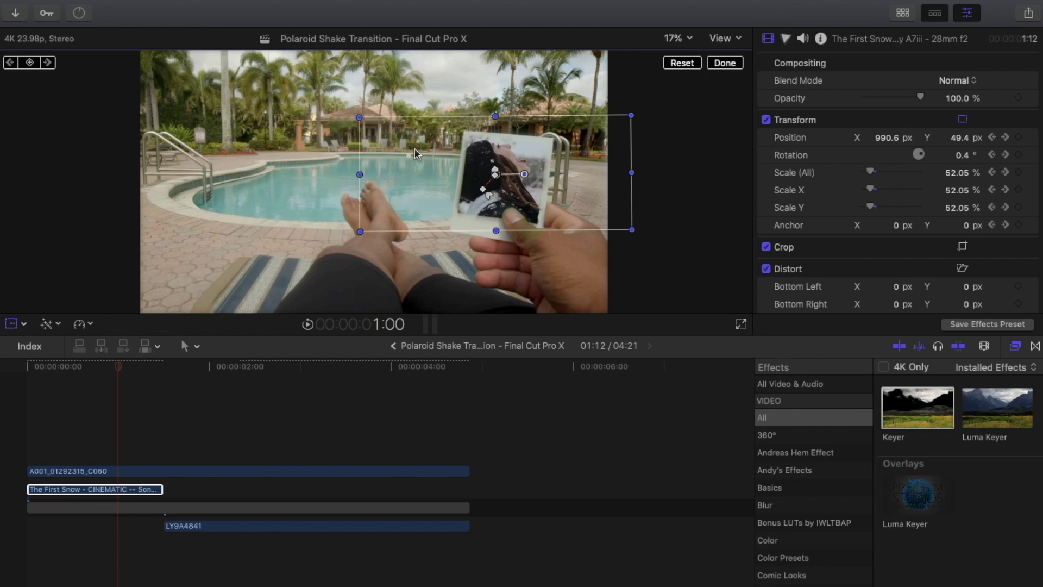
Scale down the LY9A4841 clip, position it over the Polaroid and keyframe its transform from 1:12 onward
{"action": "left_click", "coordinate": [182, 526]}
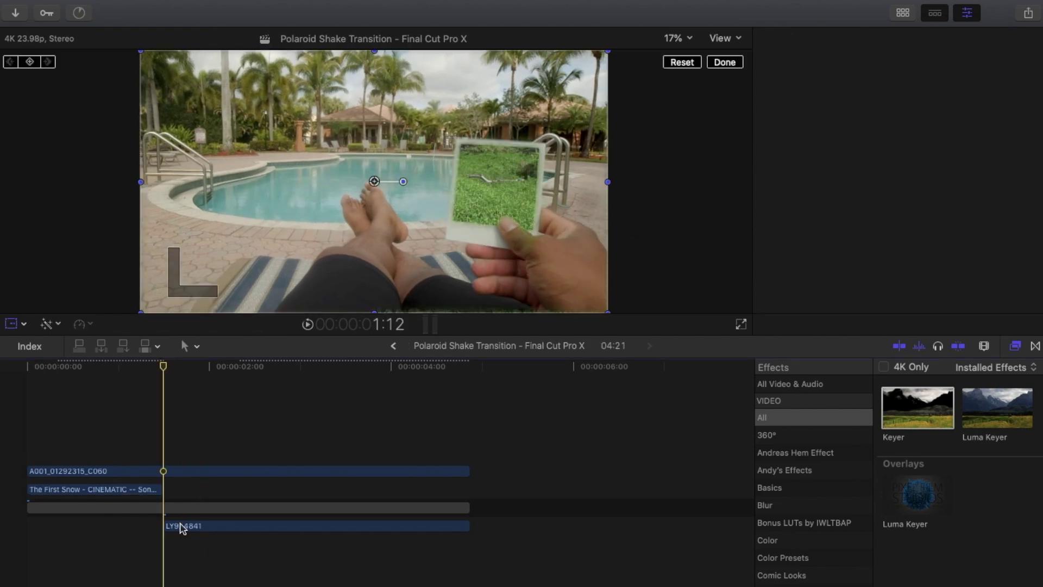
{"action": "left_click", "coordinate": [182, 525]}
{"action": "left_click_drag", "start_coordinate": [142, 312], "coordinate": [244, 251]}
{"action": "left_click_drag", "start_coordinate": [311, 210], "coordinate": [437, 214]}
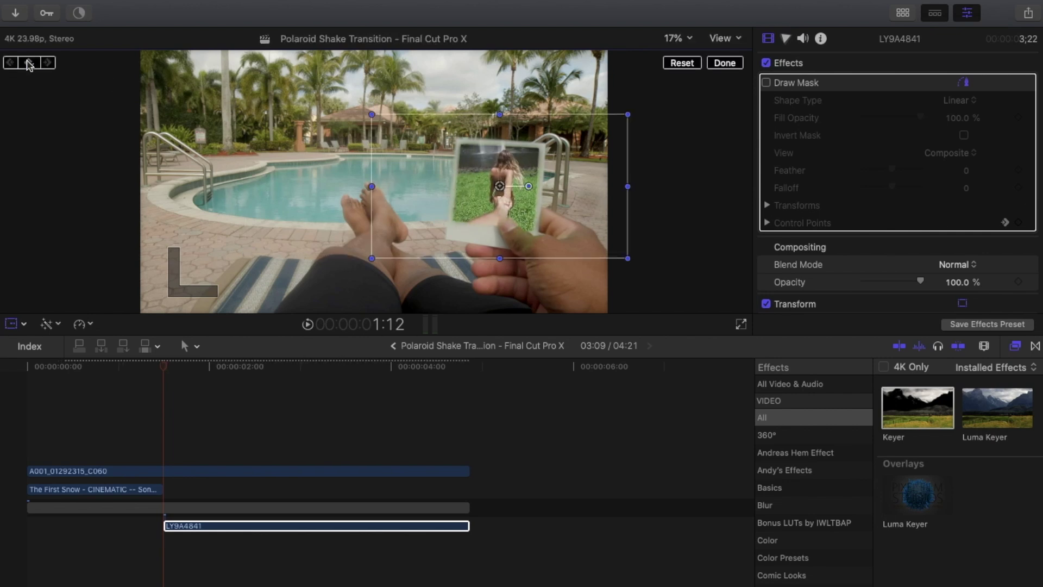
{"action": "left_click", "coordinate": [30, 64]}
{"action": "key", "text": "space"}
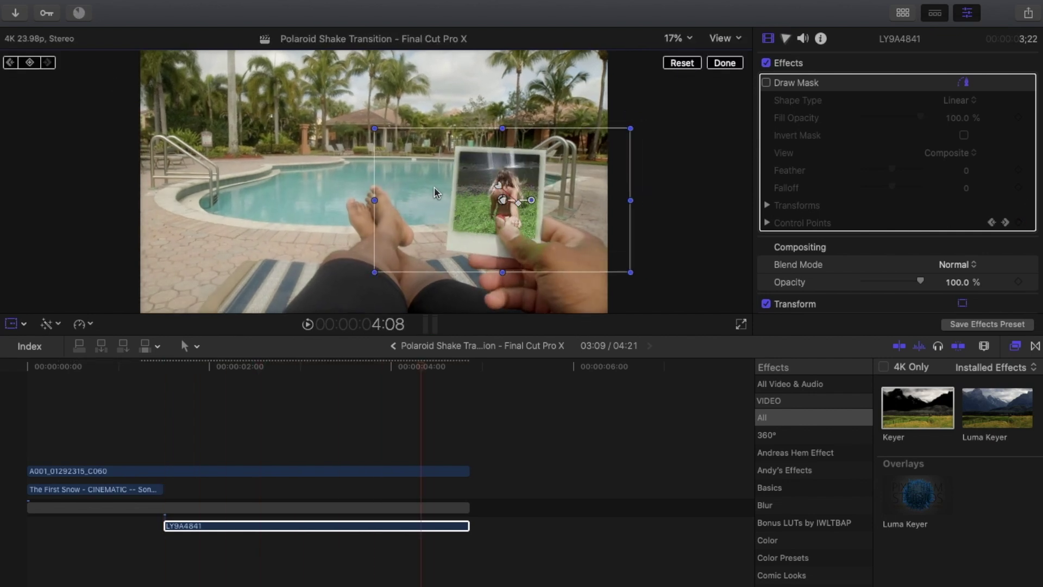
Play the composite from the beginning to check both Polaroid images, and finish the on-screen Transform
{"action": "left_click", "coordinate": [1, 492]}
{"action": "key", "text": "space"}
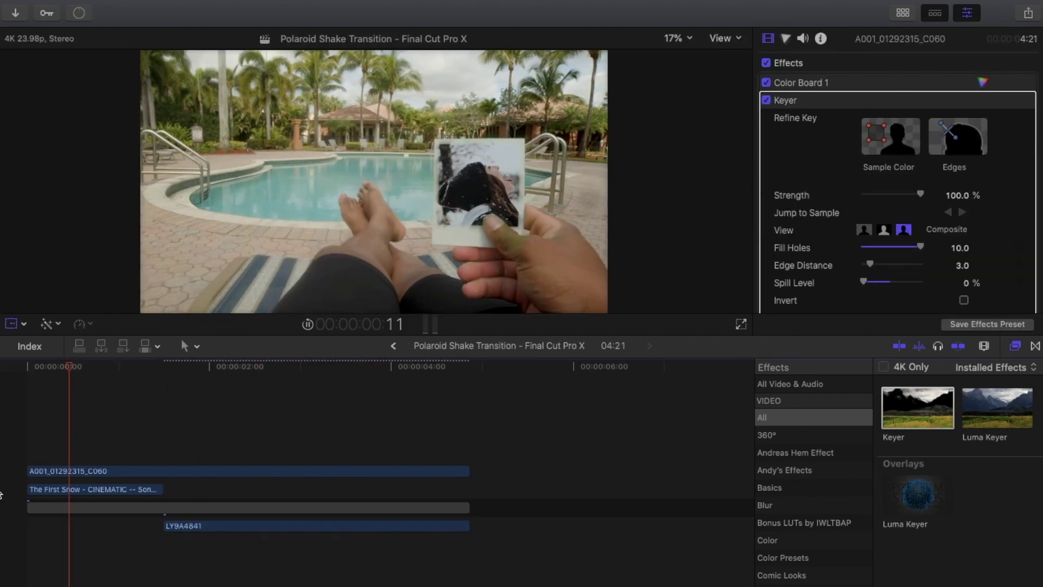
{"action": "key", "text": "space"}
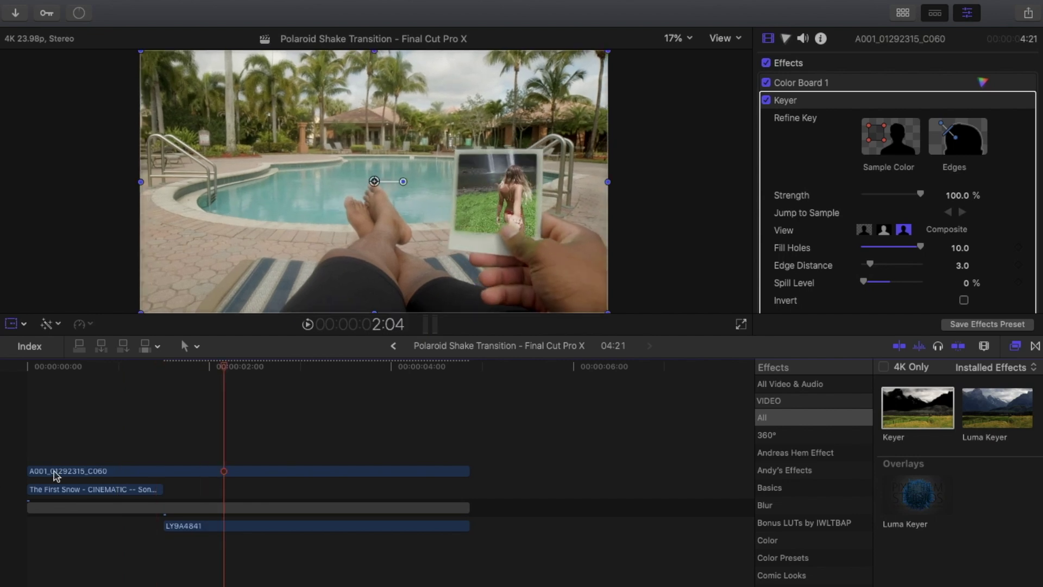
{"action": "left_click", "coordinate": [51, 471]}
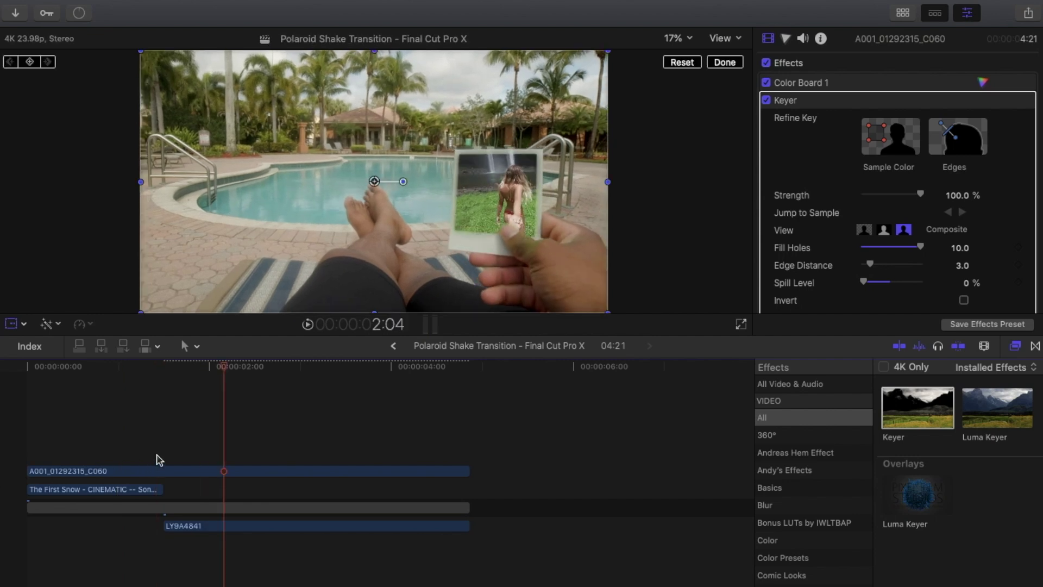
{"action": "left_click", "coordinate": [725, 62]}
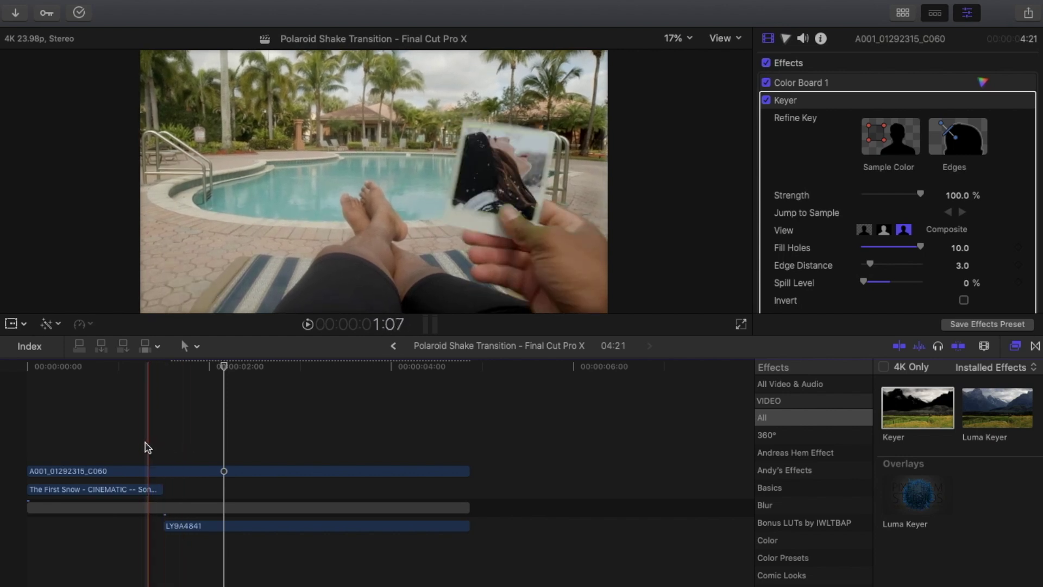
Add the Zoom In Pan Left transition between The First Snow and LY9A4841 clips, deleting the extra one at the end of LY9A4841
{"action": "key", "text": "super+equal"}
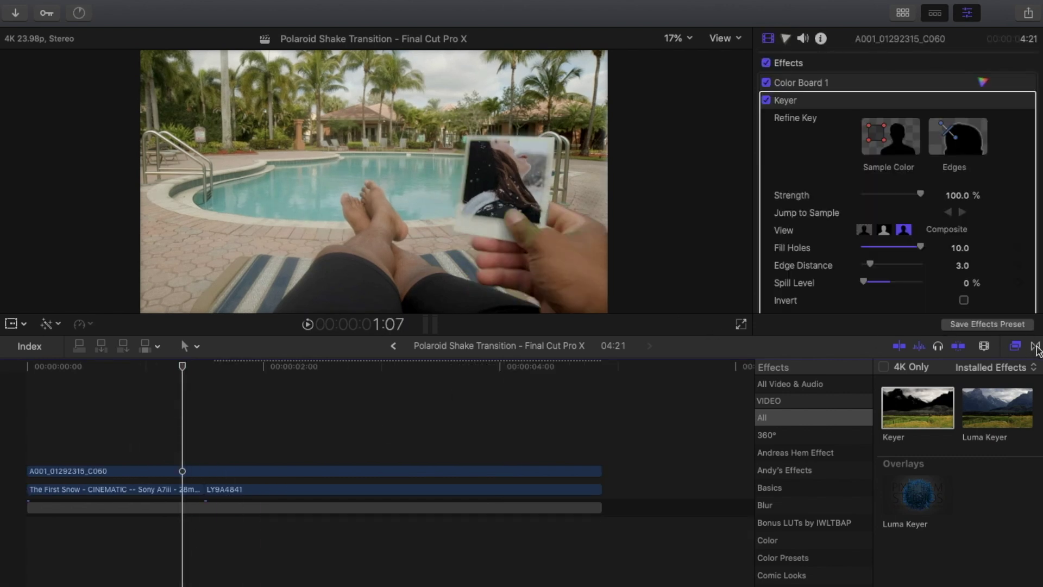
{"action": "left_click", "coordinate": [1036, 347]}
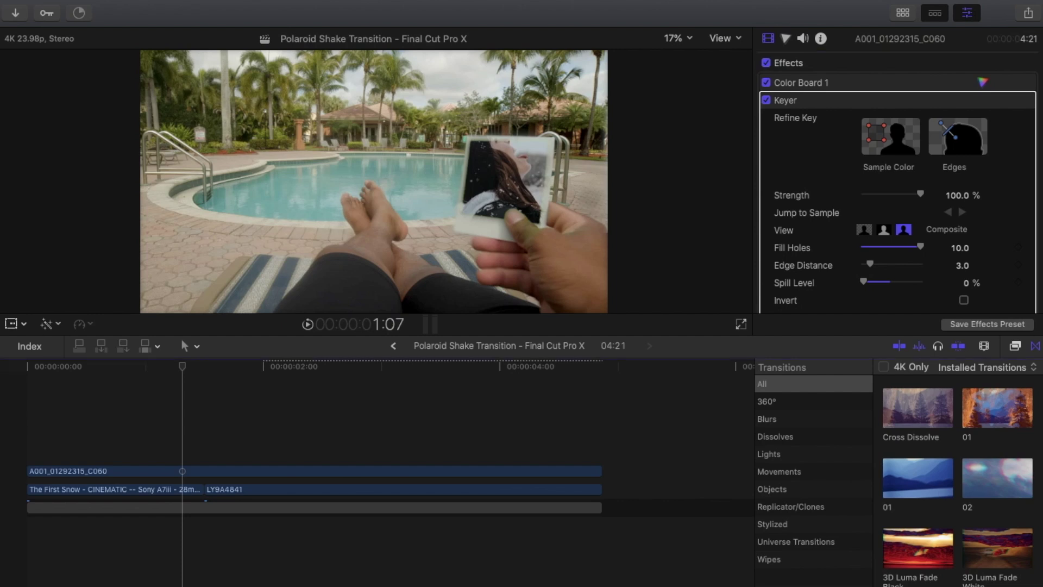
{"action": "scroll", "coordinate": [987, 445], "scroll_direction": "down", "scroll_amount": 20}
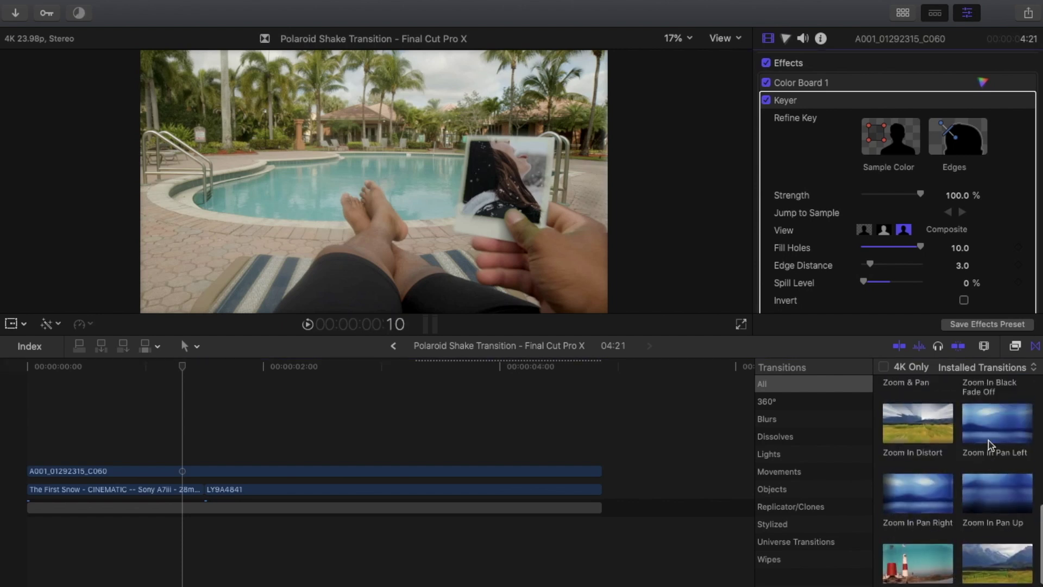
{"action": "left_click_drag", "start_coordinate": [987, 445], "coordinate": [206, 492]}
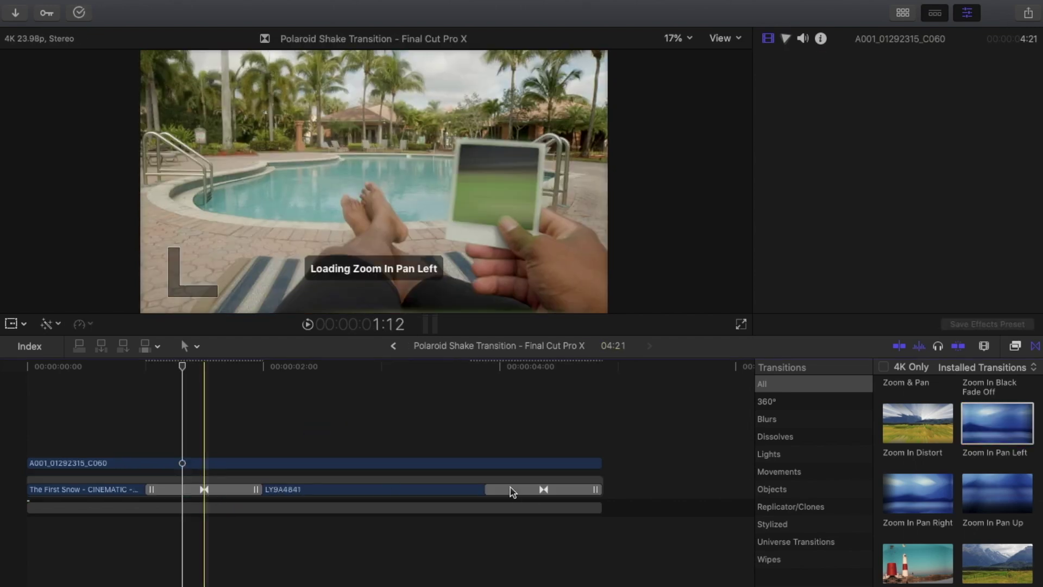
{"action": "left_click", "coordinate": [511, 492]}
{"action": "key", "text": "BackSpace"}
Set the duration of the Zoom In Pan Left transition to 10 frames
{"action": "right_click", "coordinate": [168, 489]}
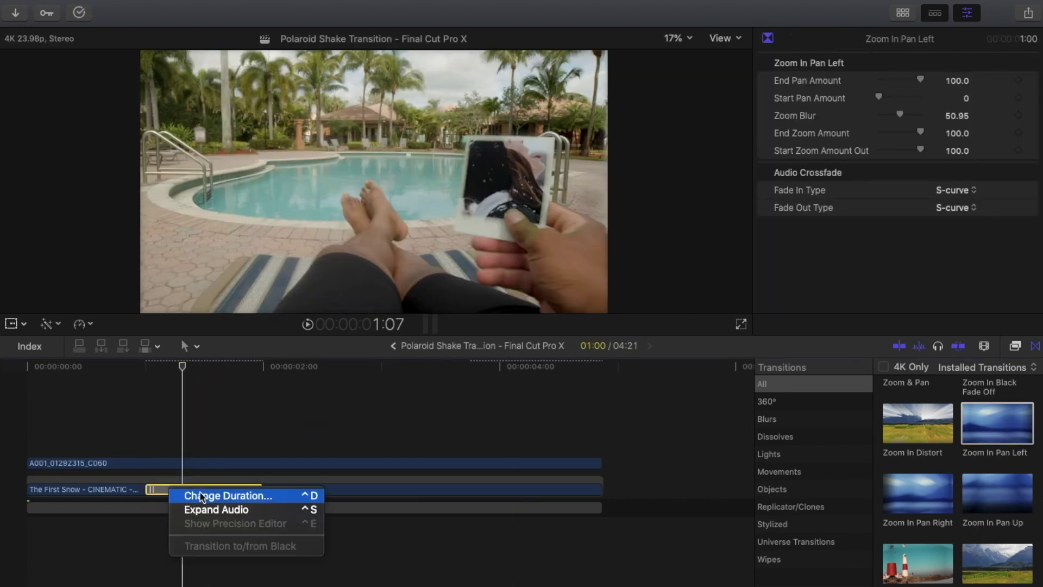
{"action": "left_click", "coordinate": [200, 493]}
{"action": "type", "text": "10"}
{"action": "key", "text": "Return"}
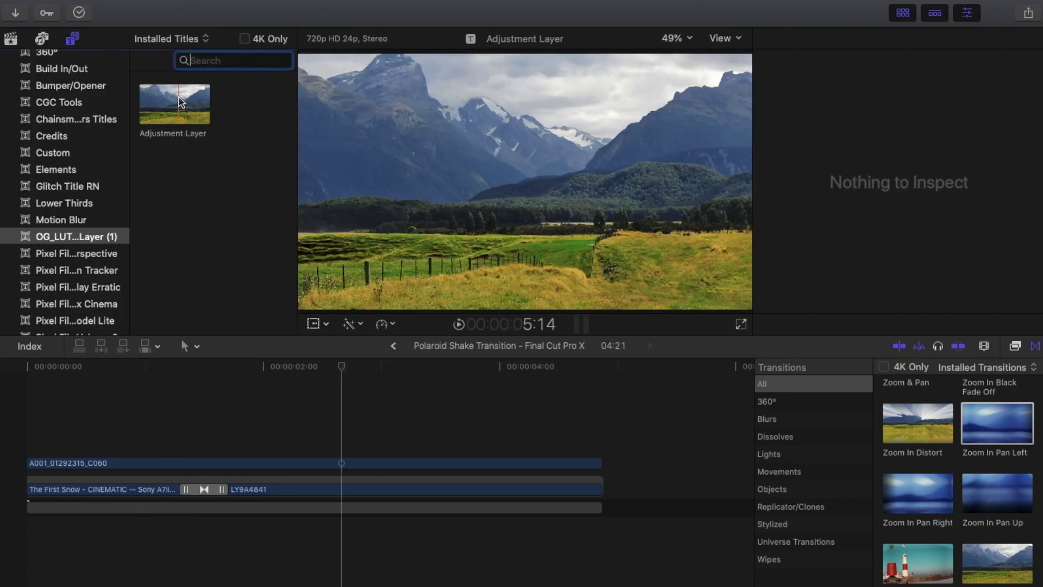
Add an Adjustment Layer directly above the Zoom In Pan Left transition, cutting off the excess at 1:17 and trimming its start to the transition's start
{"action": "left_click_drag", "start_coordinate": [175, 104], "coordinate": [171, 471]}
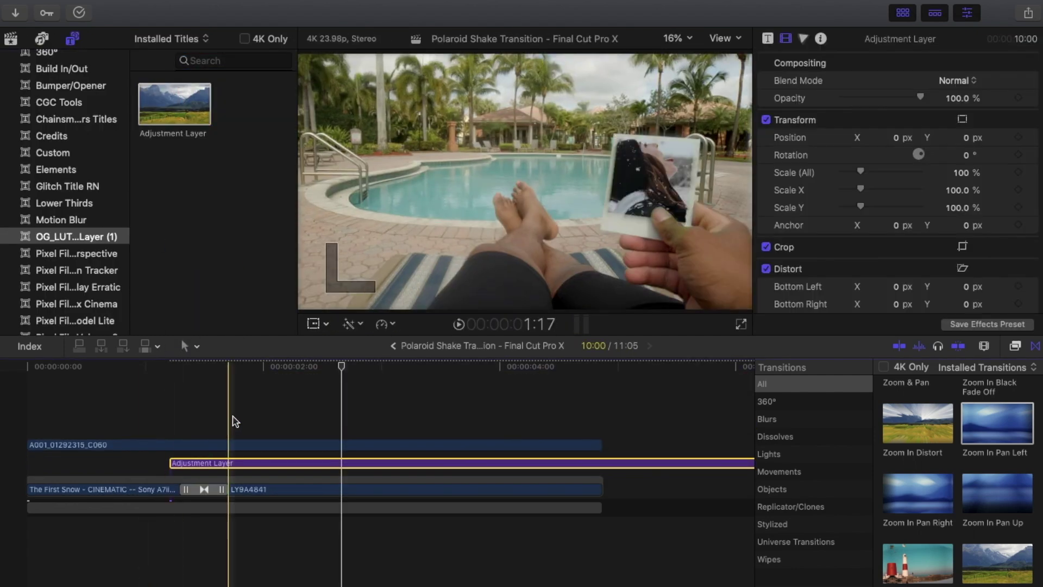
{"action": "left_click", "coordinate": [233, 429]}
{"action": "left_click", "coordinate": [233, 466]}
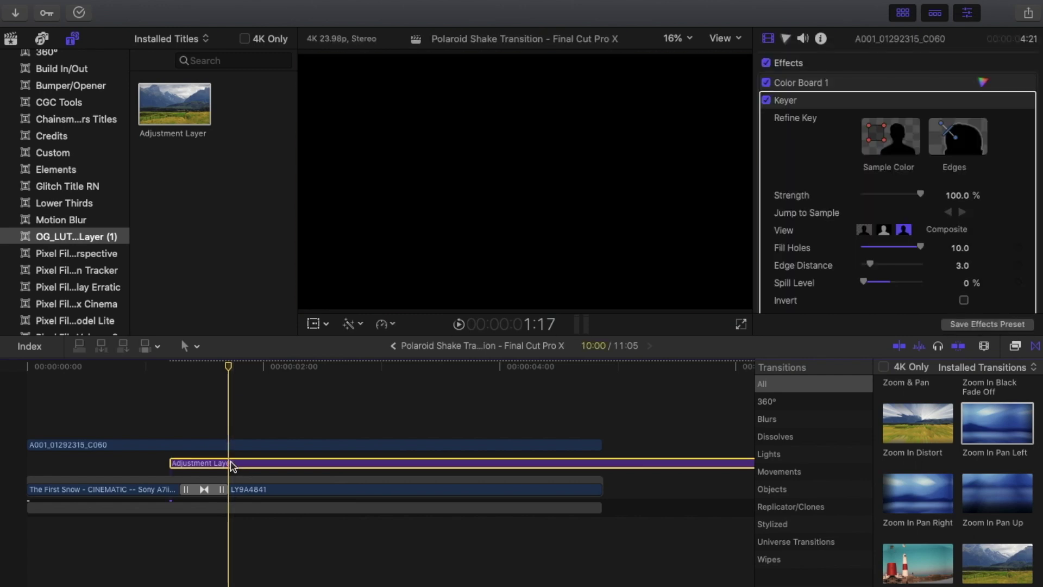
{"action": "key", "text": "super+b"}
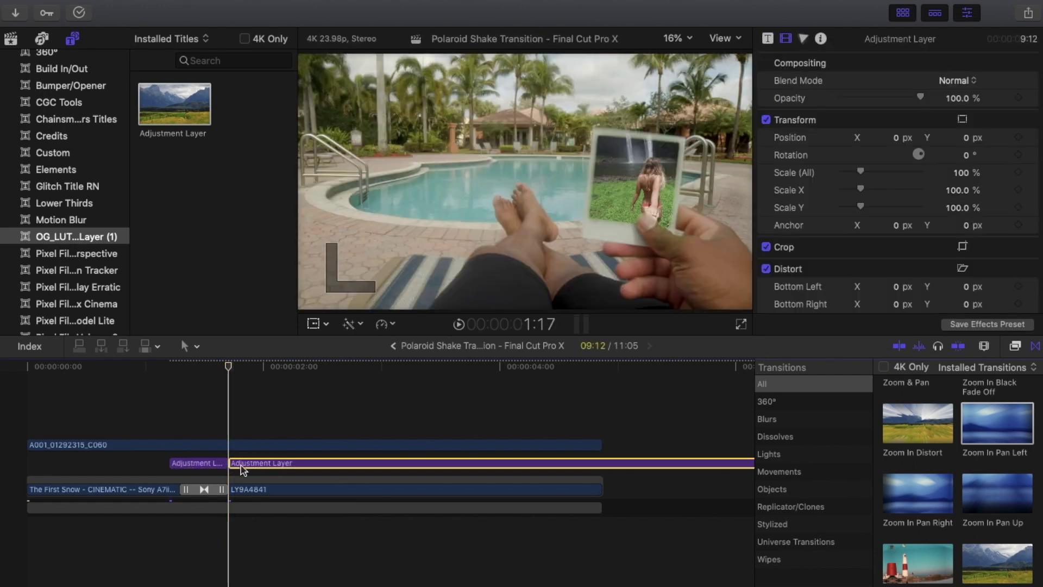
{"action": "key", "text": "Delete"}
{"action": "left_click_drag", "start_coordinate": [173, 468], "coordinate": [181, 467]}
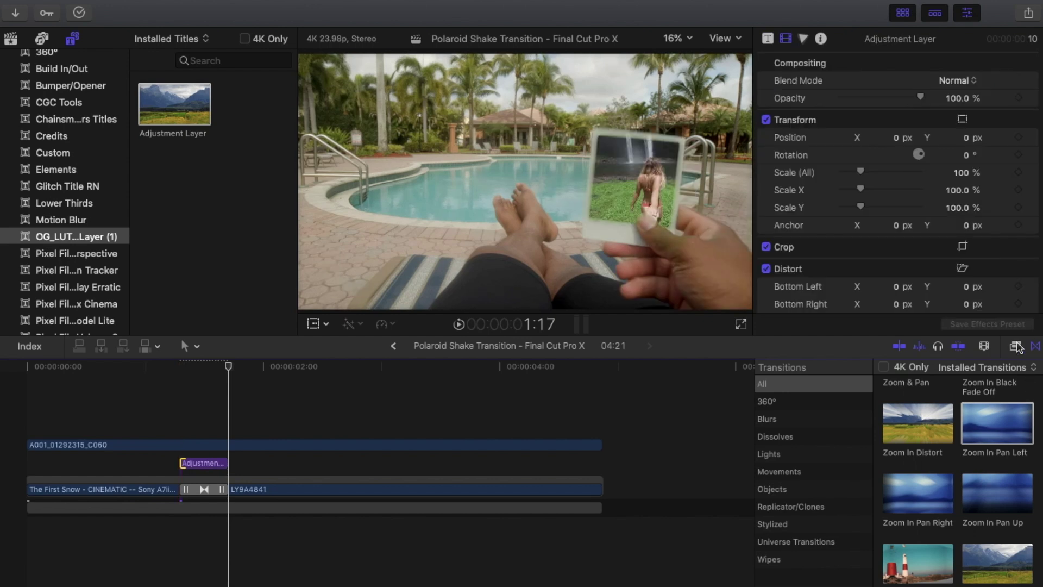
Find the Zoom effect among the installed effects and apply it to the Adjustment Layer above the transition
{"action": "key", "text": "super+5"}
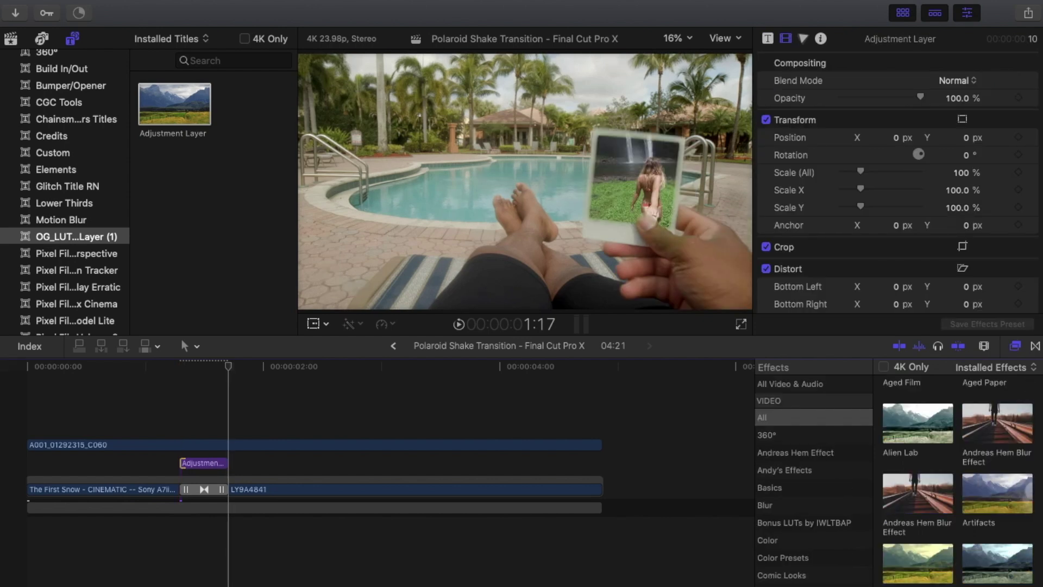
{"action": "type", "text": "zoom"}
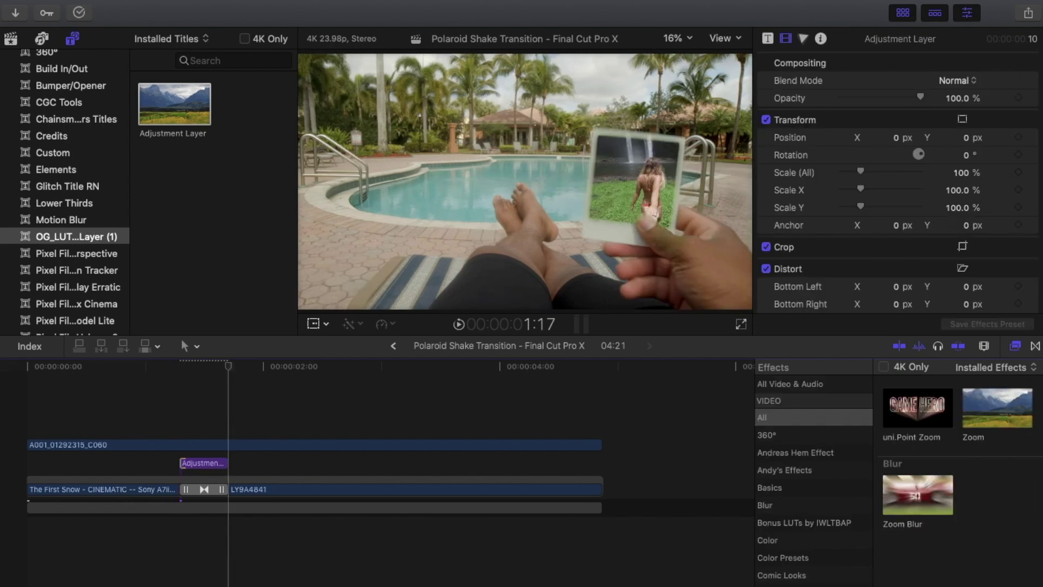
{"action": "left_click_drag", "start_coordinate": [995, 425], "coordinate": [199, 469]}
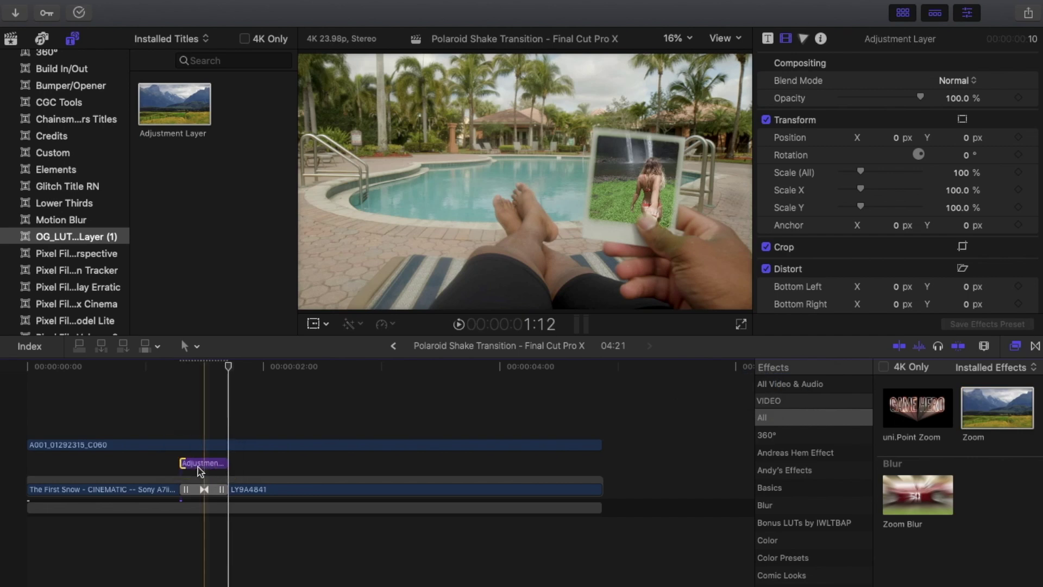